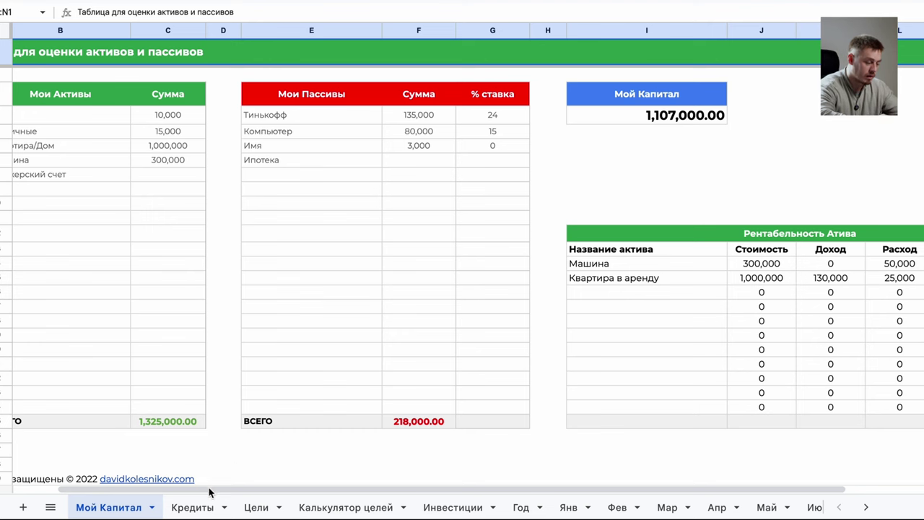
# Open the Кредиты sheet and review the debts' amounts, rates, monthly payments and payment dates, plus the ВСЕГО totals
pyautogui.click(194, 507)
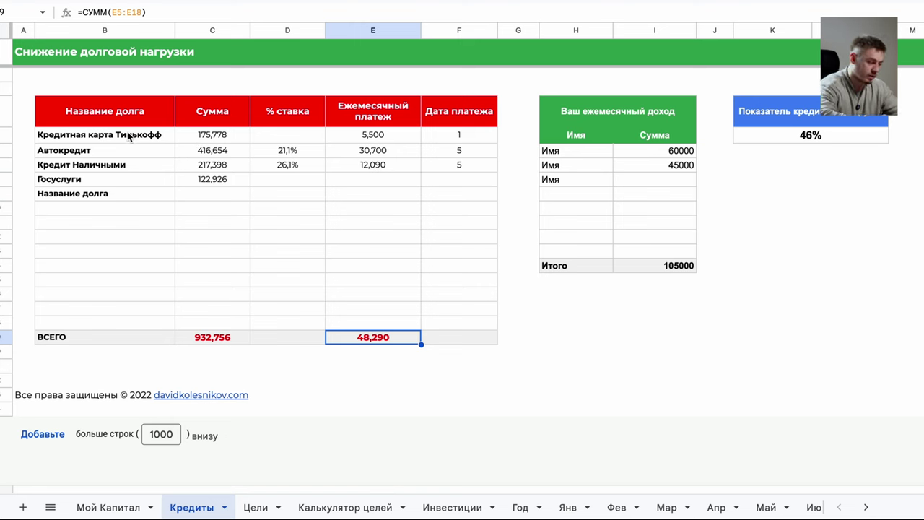
pyautogui.click(214, 137)
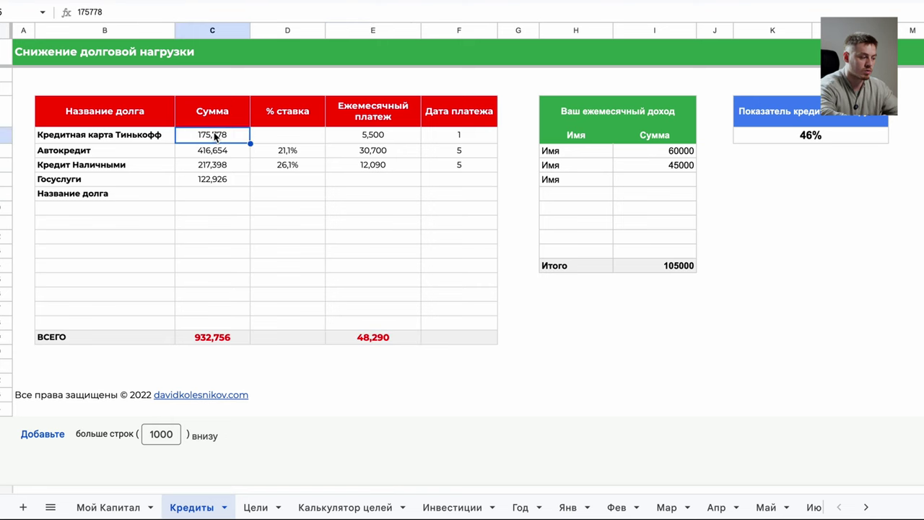
pyautogui.click(376, 135)
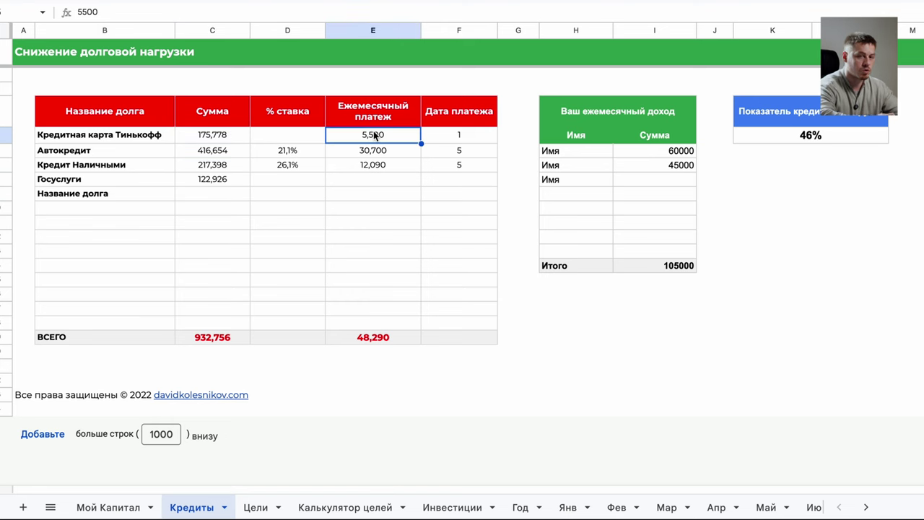
pyautogui.click(463, 137)
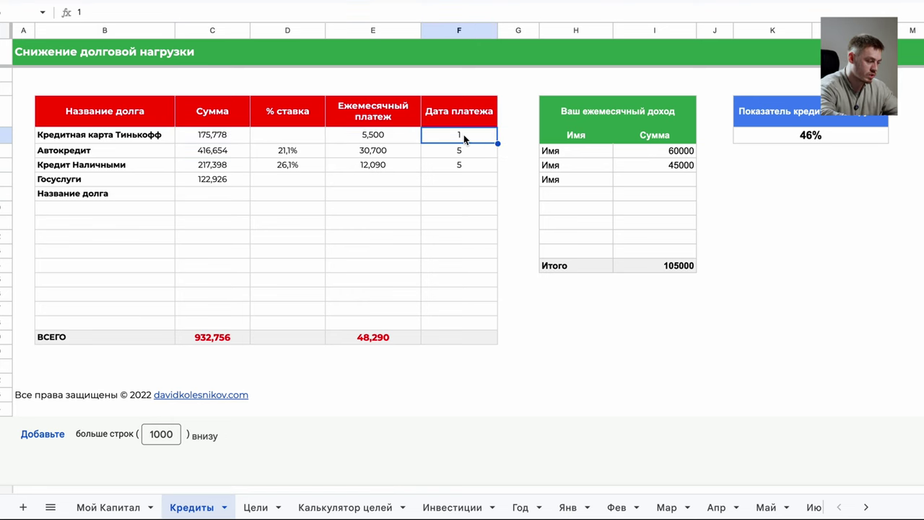
pyautogui.click(77, 152)
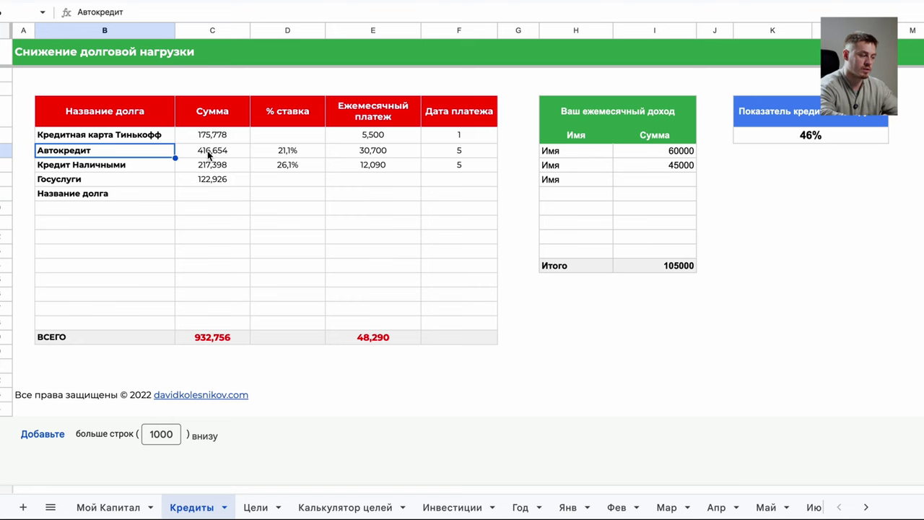
pyautogui.click(293, 153)
pyautogui.click(387, 150)
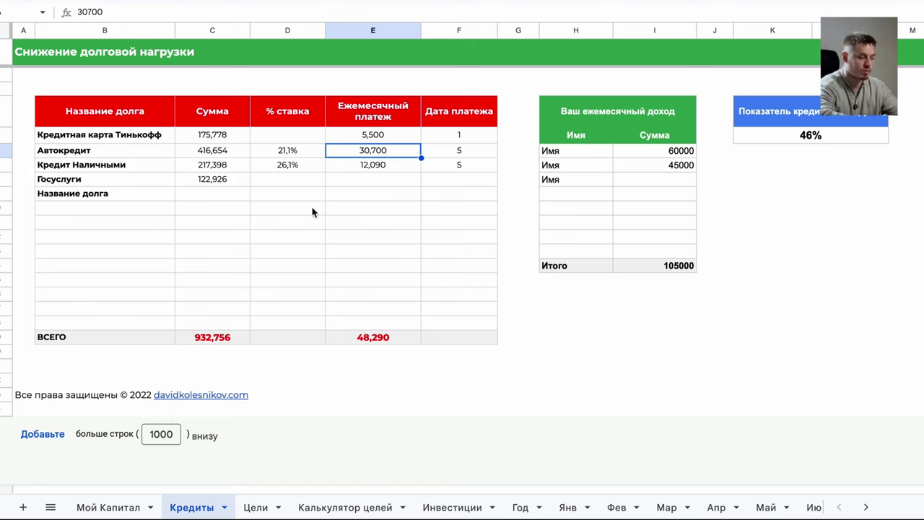
pyautogui.click(201, 339)
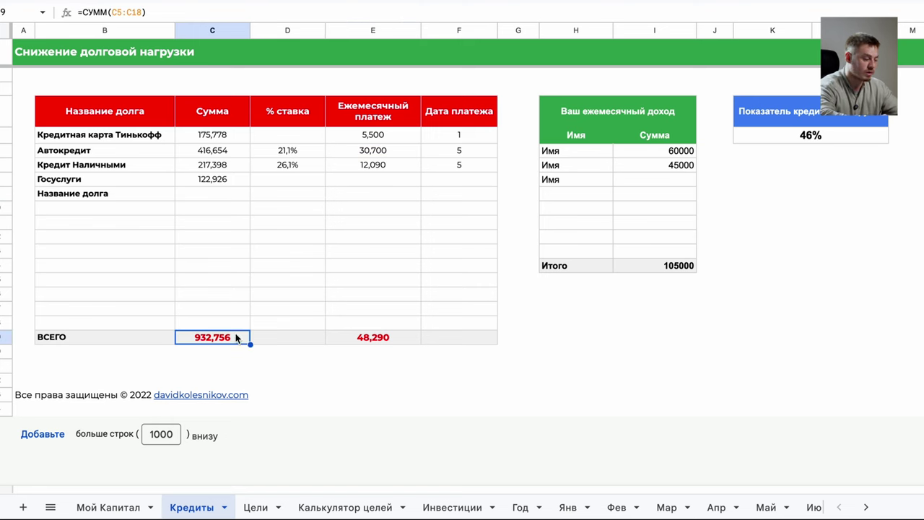
pyautogui.click(377, 339)
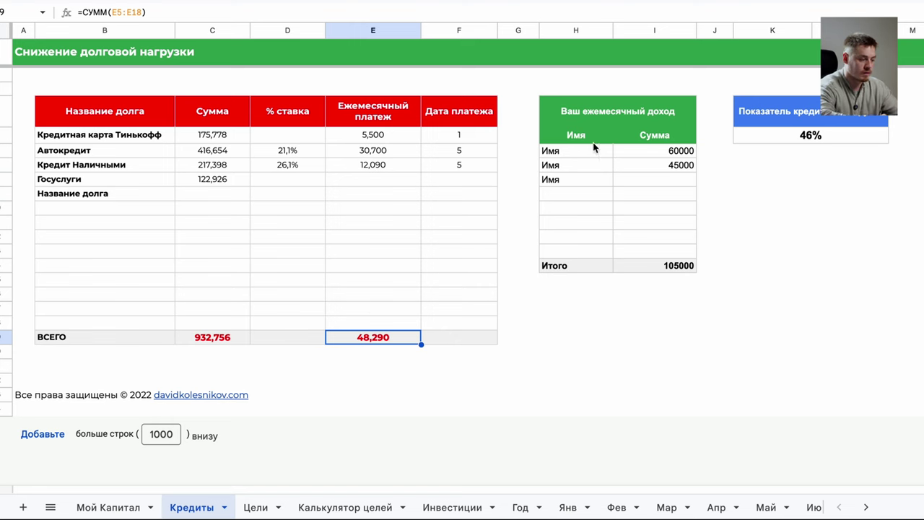
# Fill the first row of the monthly income table with the earner's first name and an amount of 200000
pyautogui.click(576, 150)
pyautogui.doubleClick(575, 150)
pyautogui.moveTo(575, 150); pyautogui.dragTo(540, 153)
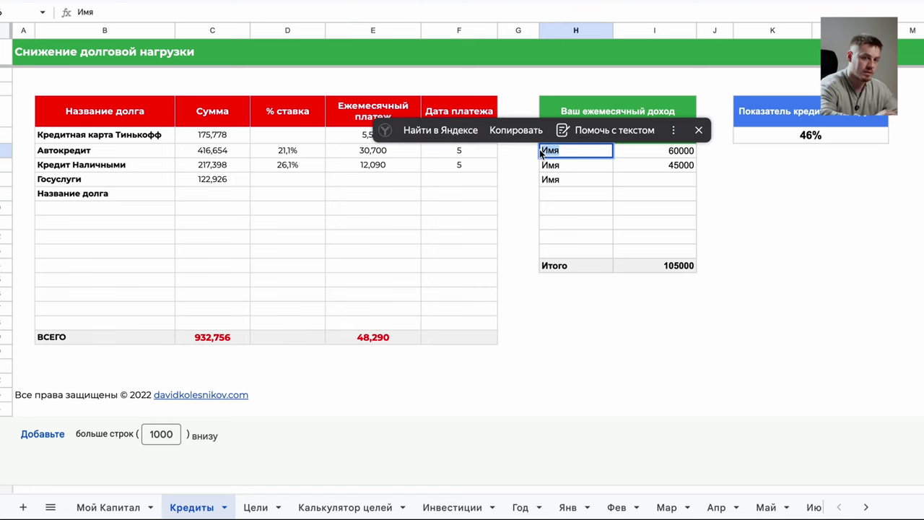
pyautogui.write('Руслан')
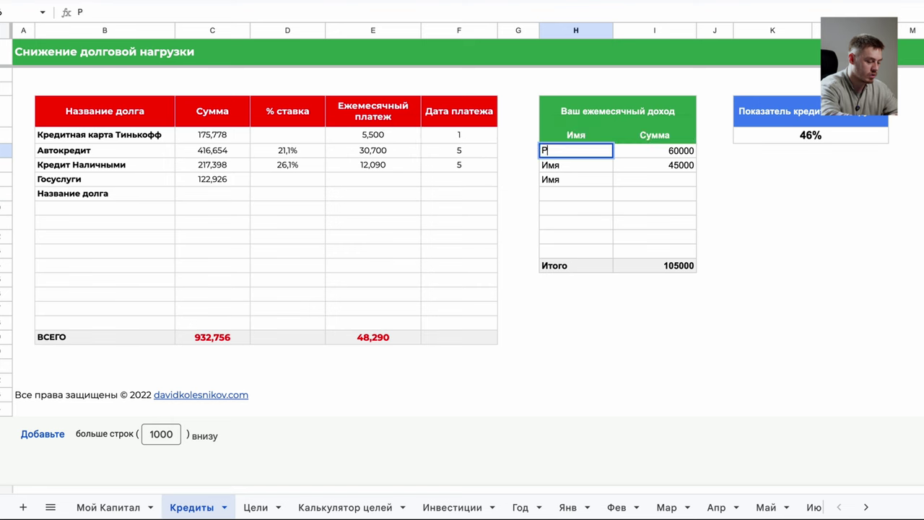
pyautogui.click(671, 150)
pyautogui.doubleClick(671, 150)
pyautogui.write('200000')
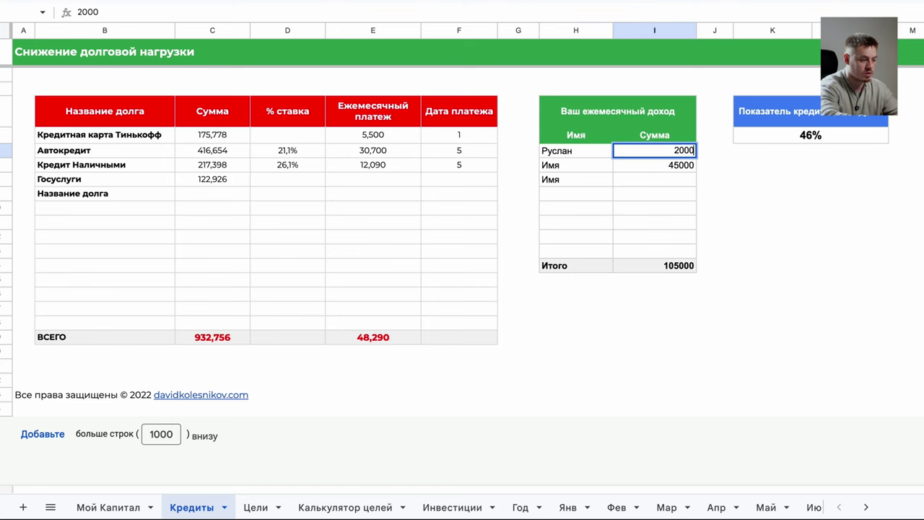
# Fill the second row of the monthly income table with the name Партенр and an amount of 200000
pyautogui.click(575, 165)
pyautogui.doubleClick(576, 165)
pyautogui.write('Партнер')
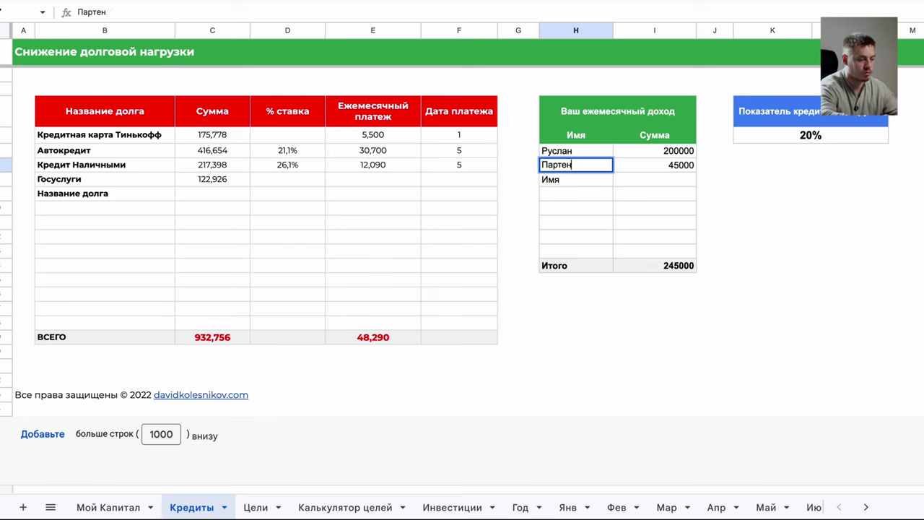
pyautogui.click(672, 165)
pyautogui.doubleClick(695, 166)
pyautogui.write('200000')
pyautogui.press('Return')
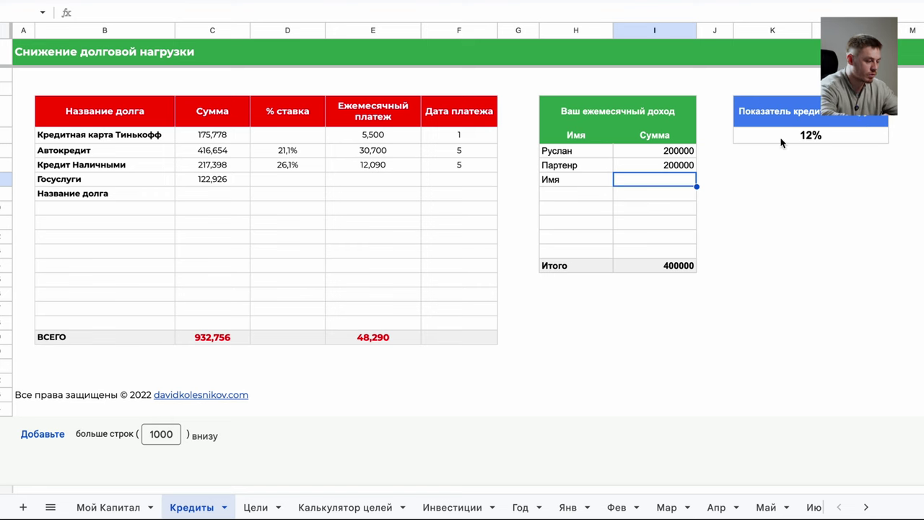
# Inspect the formulas behind the total monthly payment and the credit load indicator
pyautogui.click(373, 339)
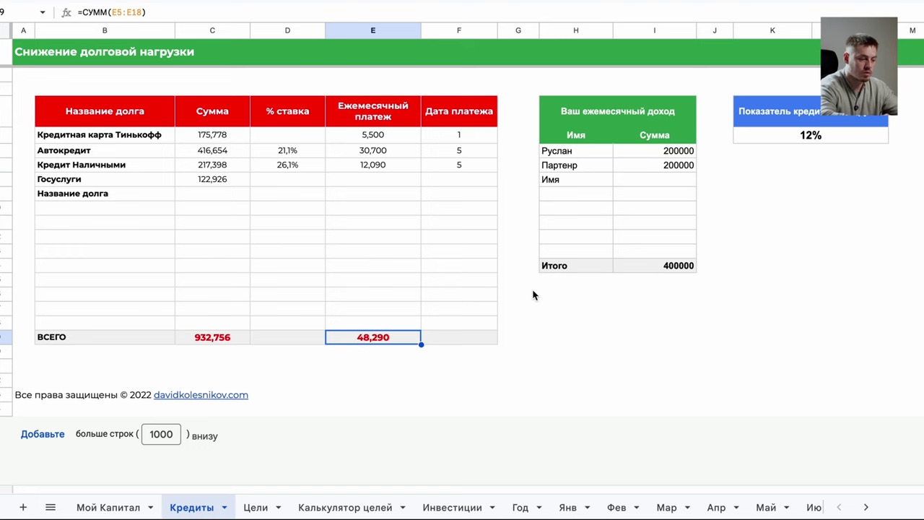
pyautogui.click(807, 140)
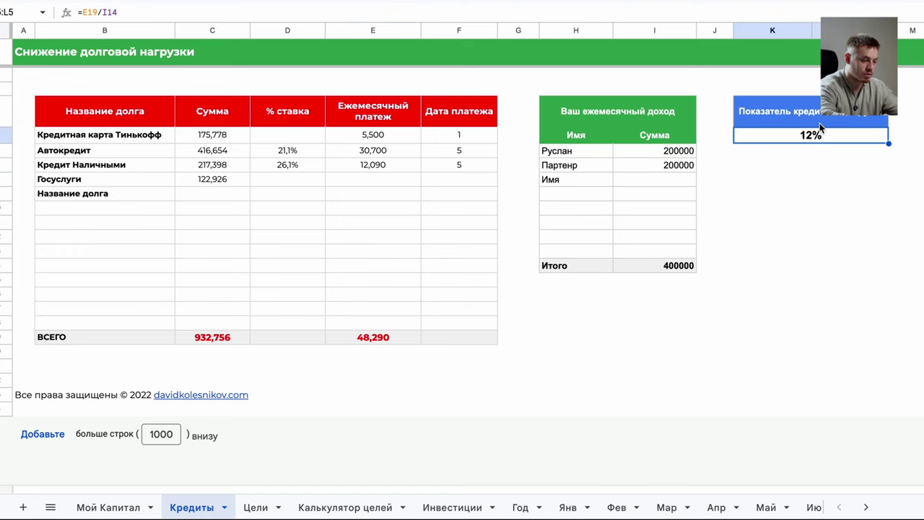
pyautogui.click(372, 338)
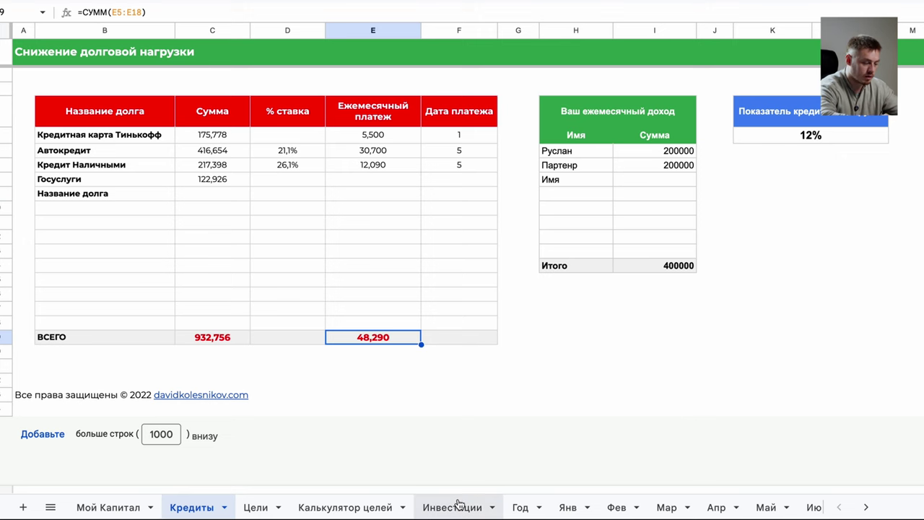
# Open the Год sheet and examine the monthly income and expense bars in the chart for January to April
pyautogui.click(519, 507)
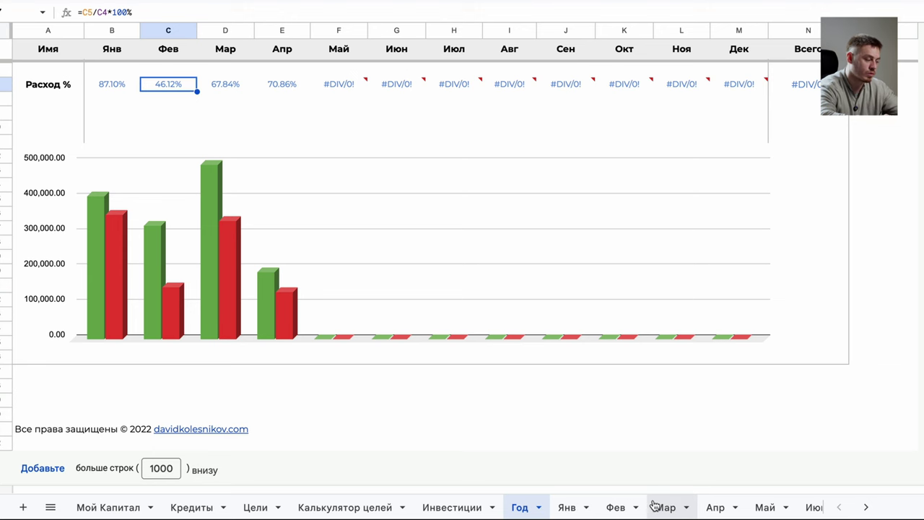
pyautogui.scroll(2, 173, 233)
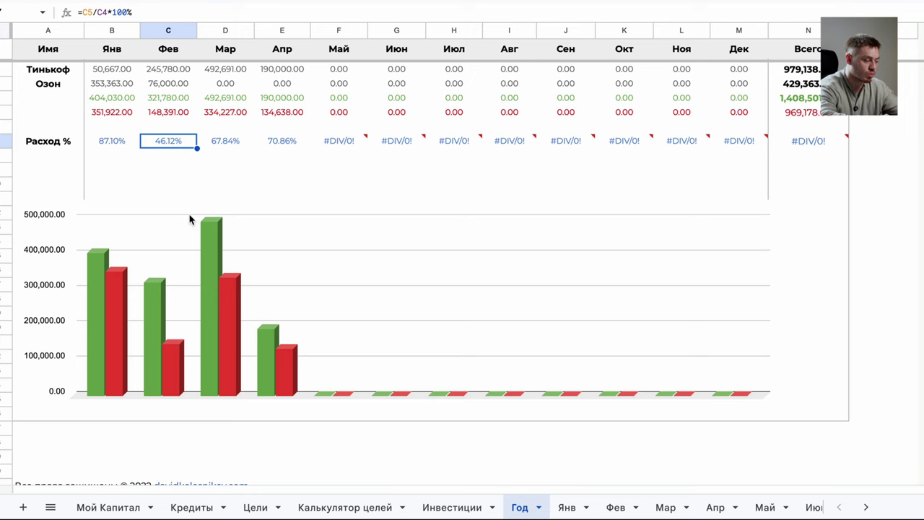
pyautogui.scroll(-1, 145, 253)
pyautogui.click(97, 281)
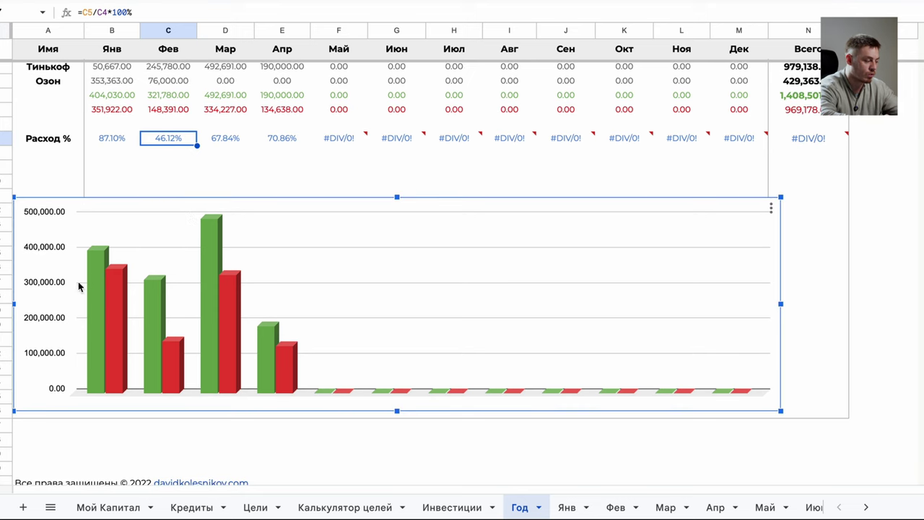
pyautogui.moveTo(114, 288)
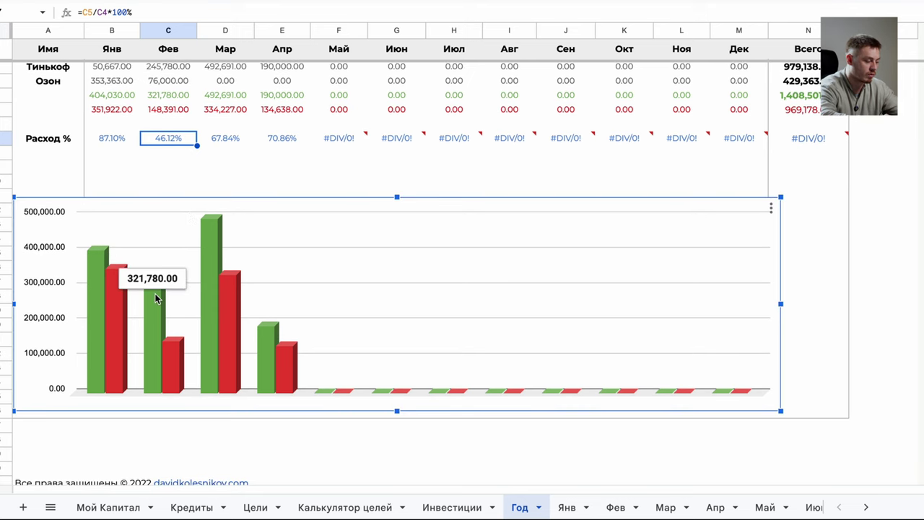
pyautogui.moveTo(173, 351)
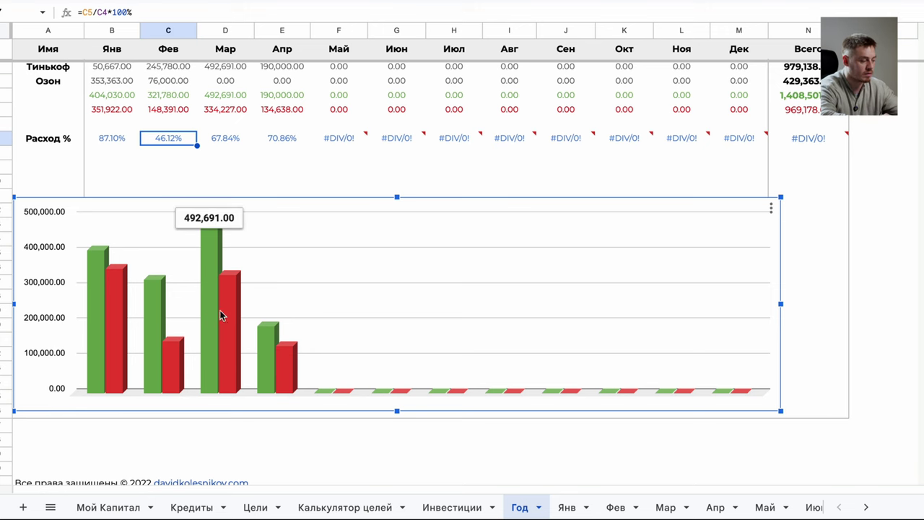
pyautogui.moveTo(297, 341)
pyautogui.scroll(1, 305, 143)
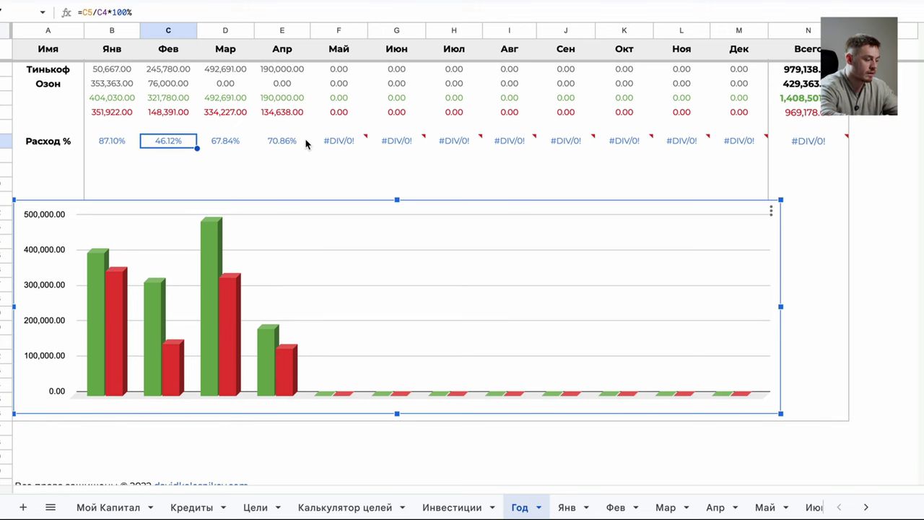
# Review the Тинькоф and Озон income source rows in the yearly summary
pyautogui.click(49, 72)
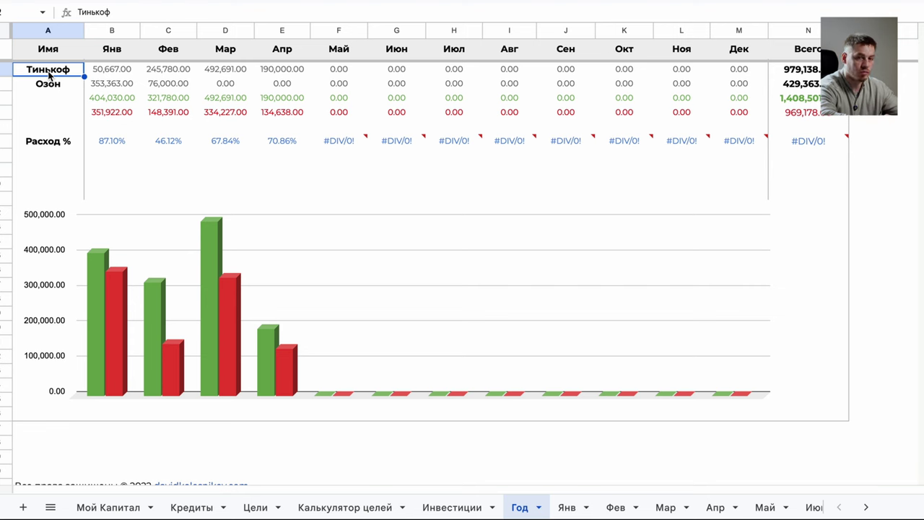
pyautogui.click(48, 86)
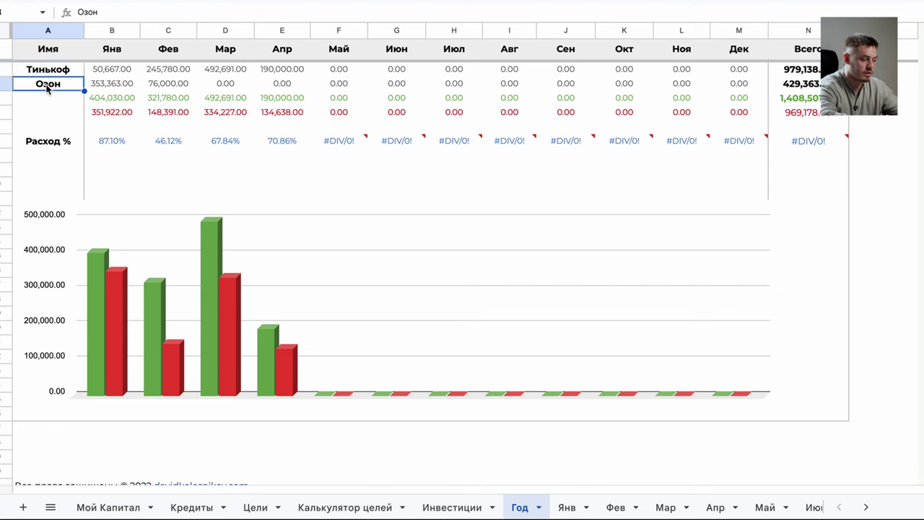
pyautogui.click(55, 73)
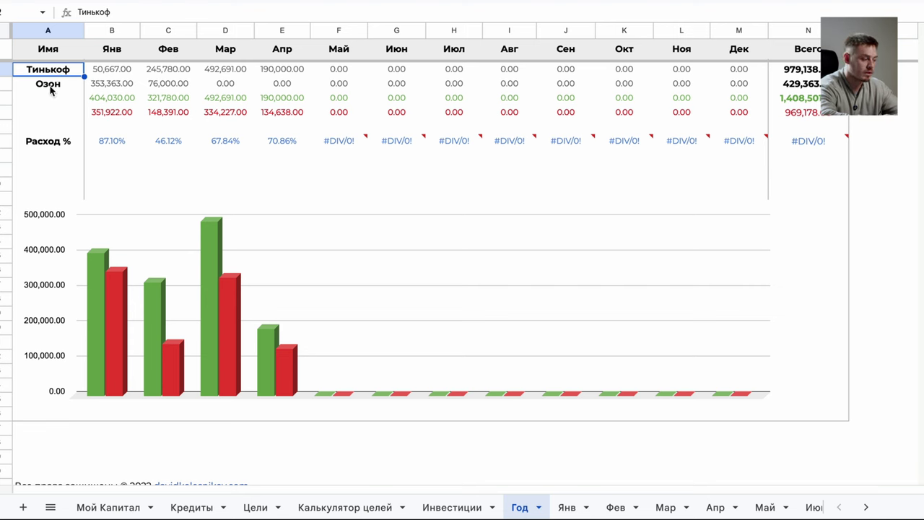
pyautogui.click(51, 88)
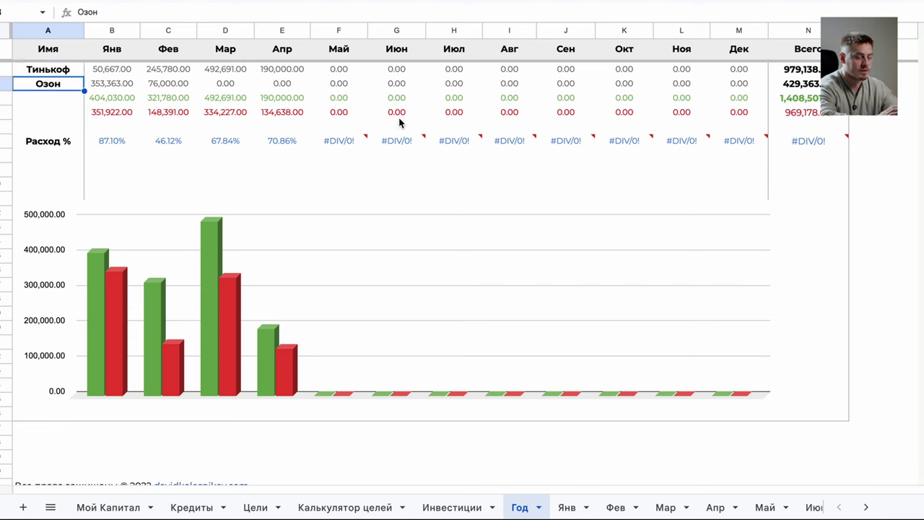
pyautogui.click(44, 72)
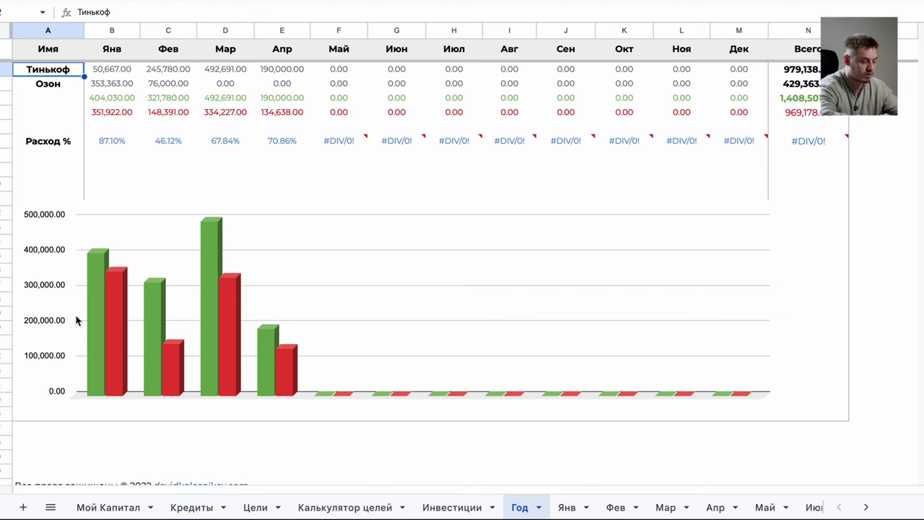
# Browse the monthly sheets from Янв to Апр and look over April's expense entries and summary tables
pyautogui.click(566, 508)
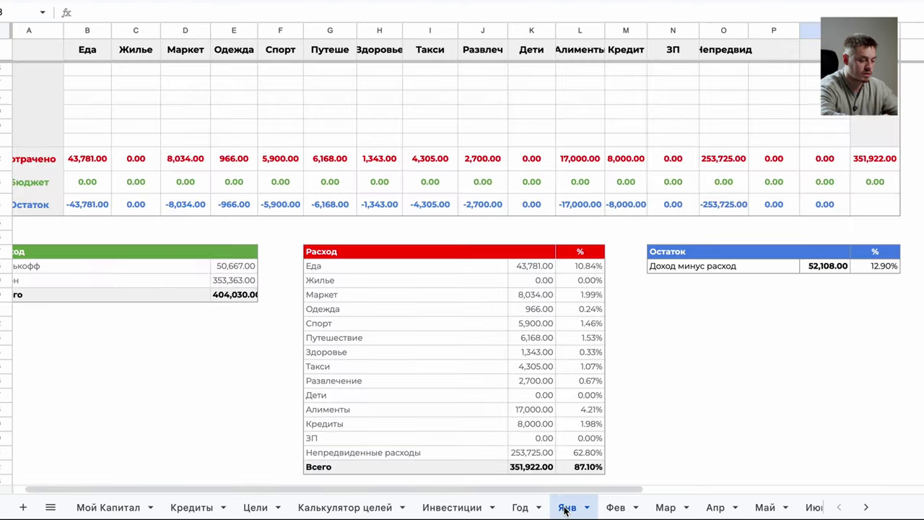
pyautogui.click(614, 507)
pyautogui.click(664, 507)
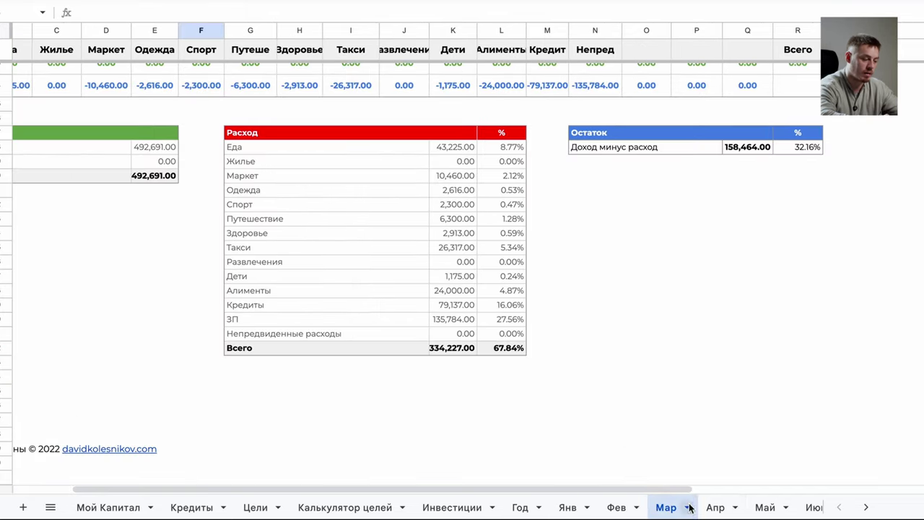
pyautogui.click(715, 508)
pyautogui.scroll(10, 635, 366)
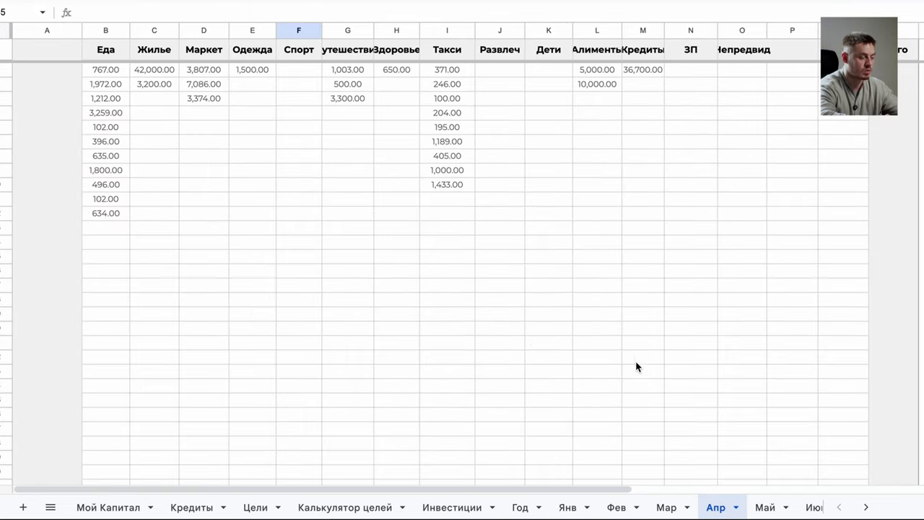
pyautogui.scroll(-10, 636, 361)
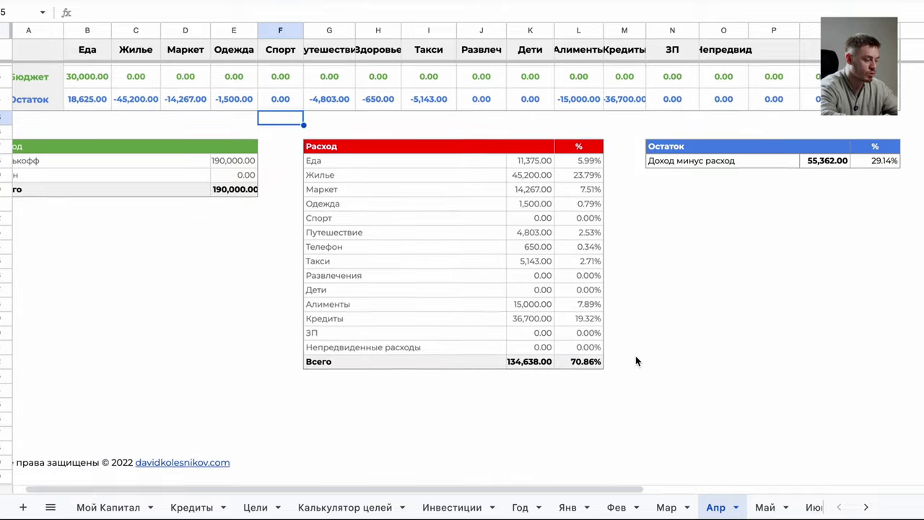
# Check the Тинькофф and Озон income sources on the Апр sheet and return to the expense entries by category
pyautogui.click(110, 331)
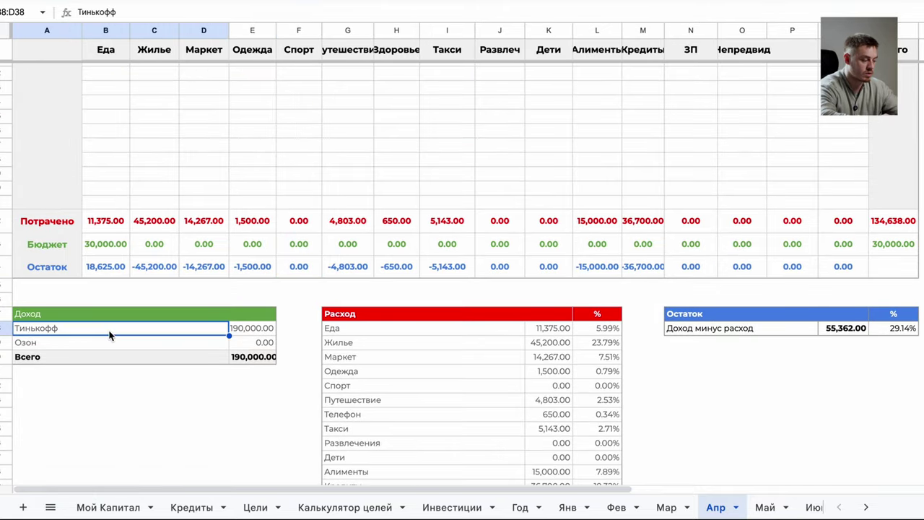
pyautogui.click(100, 343)
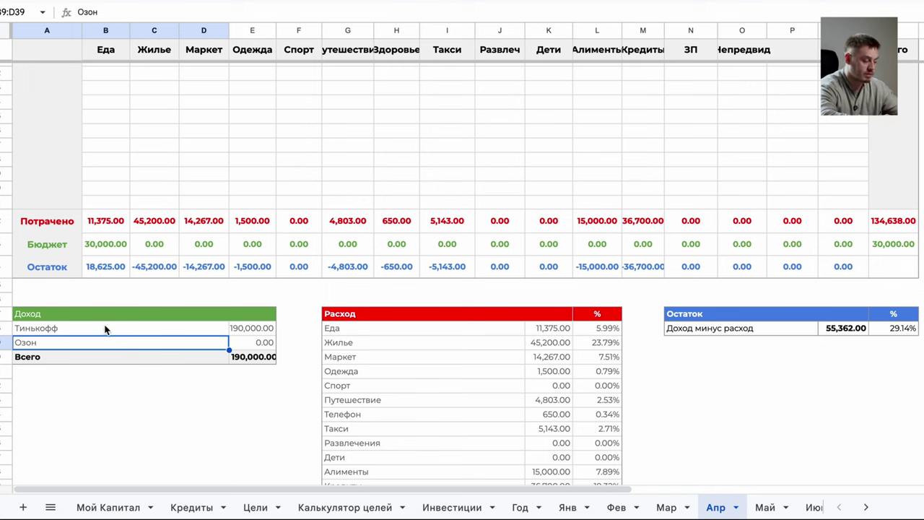
pyautogui.click(94, 328)
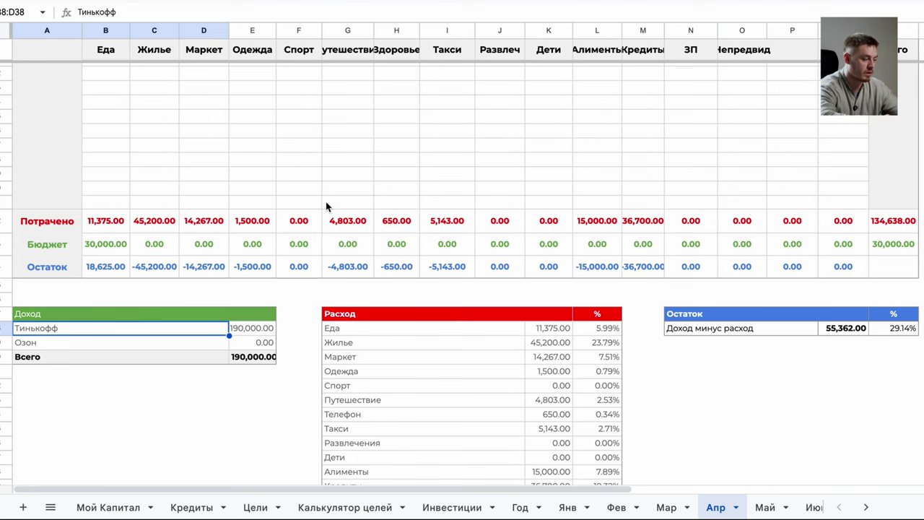
pyautogui.scroll(3, 326, 201)
pyautogui.scroll(1, 326, 204)
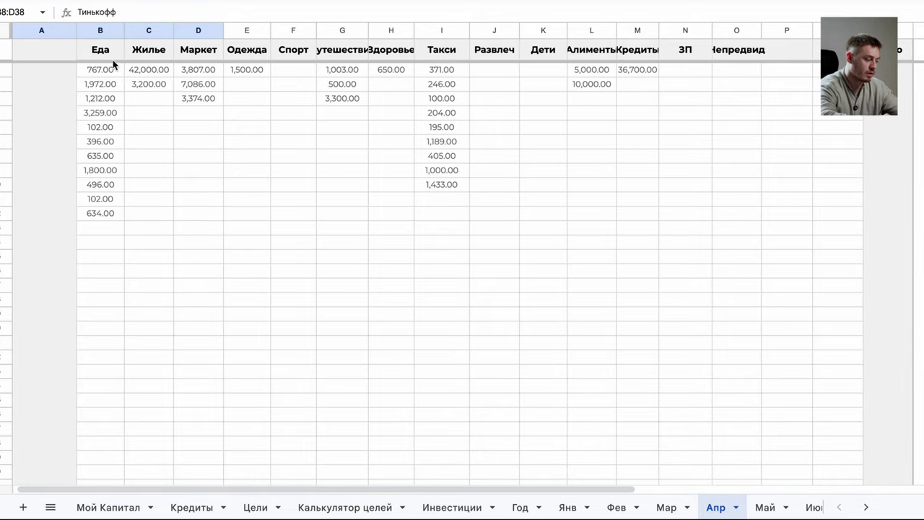
# Check the April Потрачено totals for Еда, Жилье, Алименты and Кредиты, plus the overall total across all categories
pyautogui.scroll(-2, 103, 244)
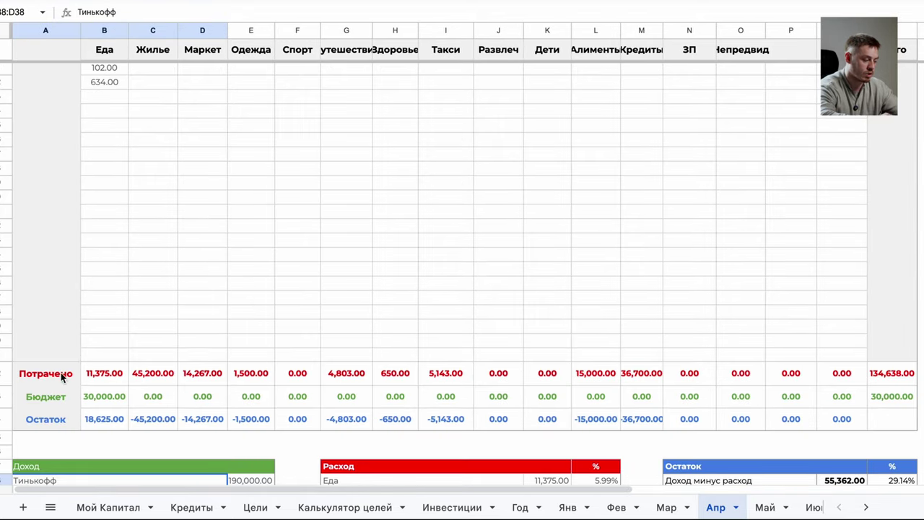
pyautogui.click(108, 372)
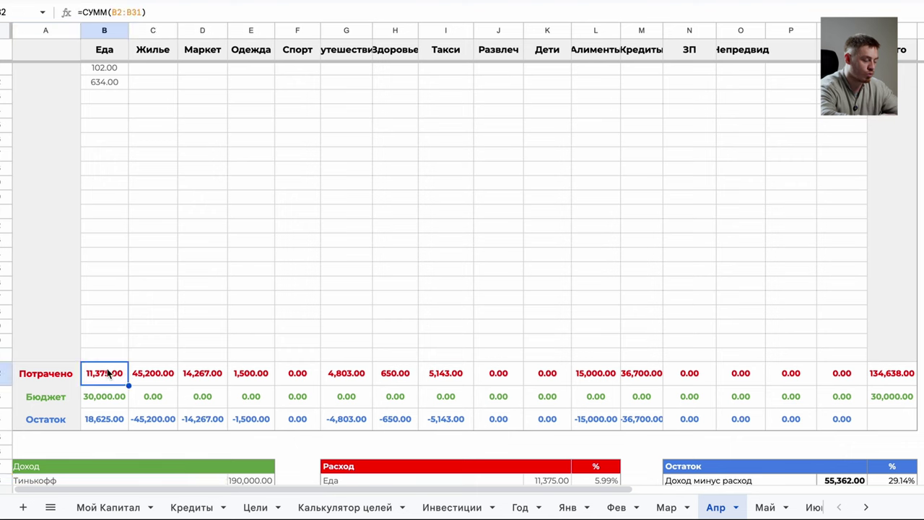
pyautogui.click(161, 372)
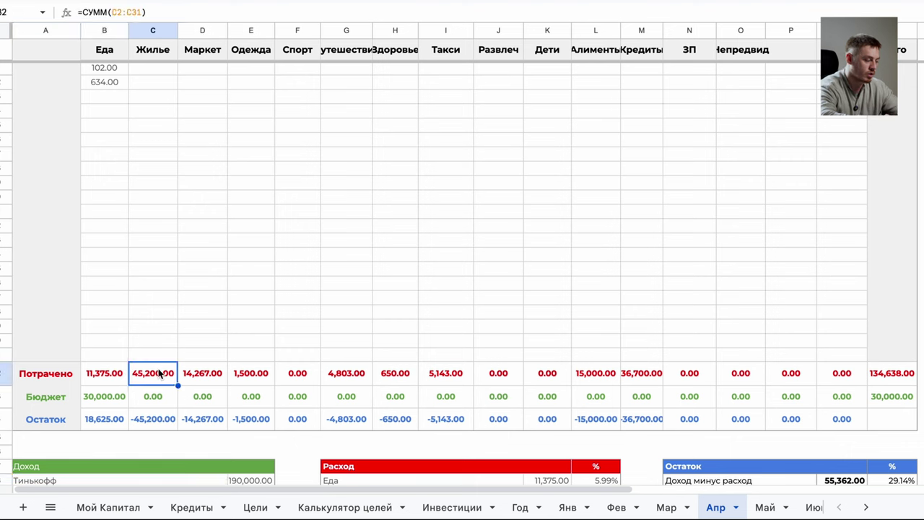
pyautogui.click(606, 373)
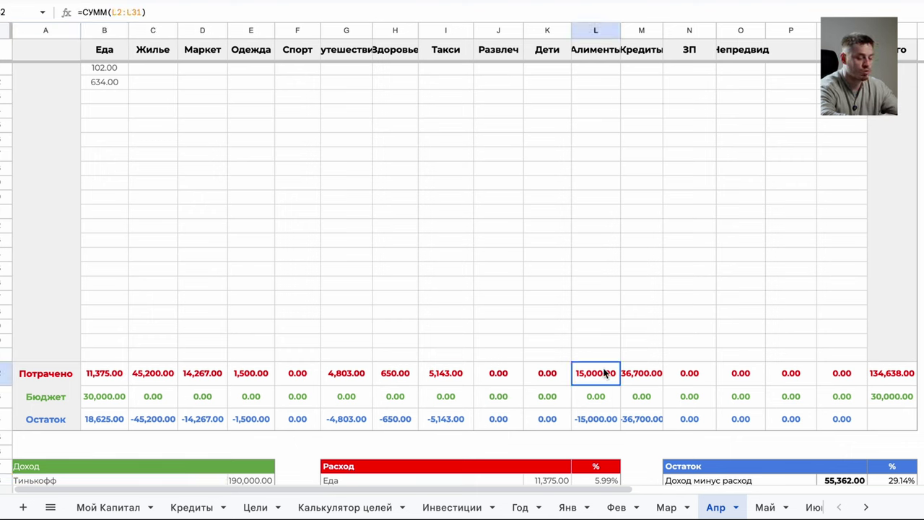
pyautogui.click(651, 375)
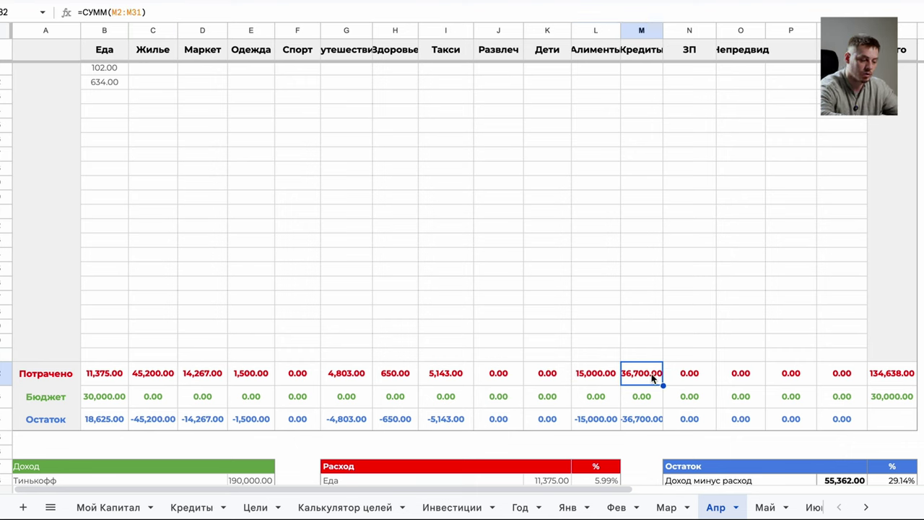
pyautogui.click(888, 380)
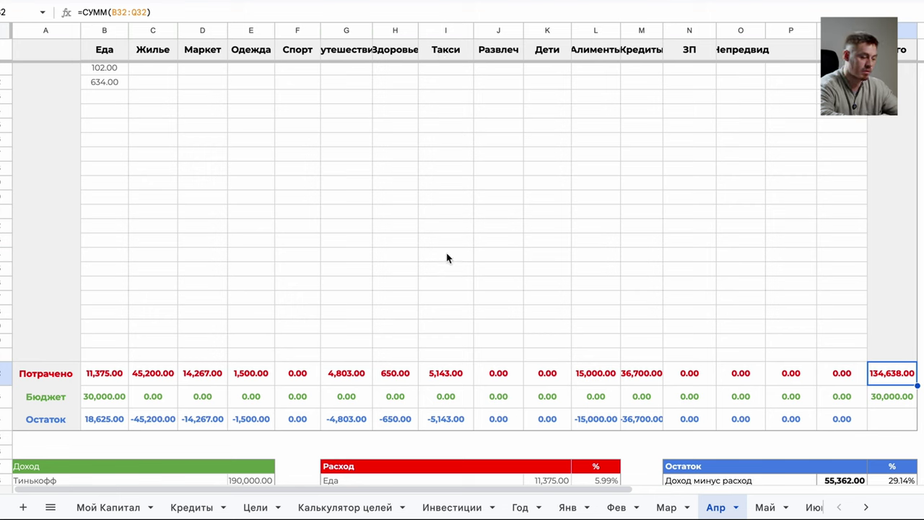
# Set the April budget (Бюджет) for the Такси category to 3000
pyautogui.doubleClick(441, 397)
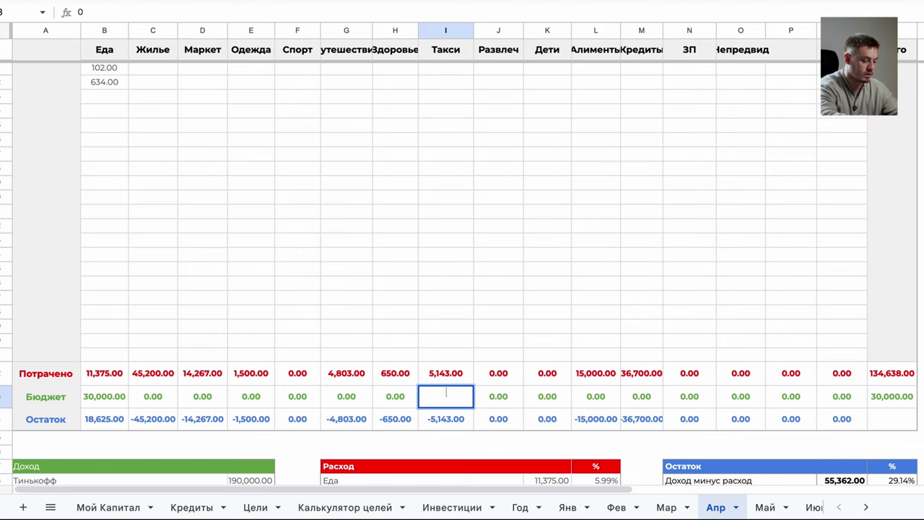
pyautogui.write('3000')
pyautogui.press('Return')
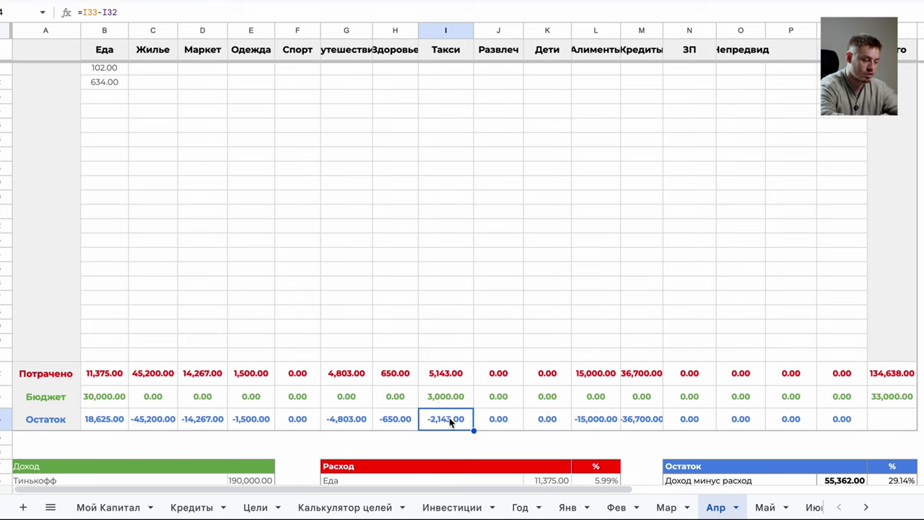
# Compare the spent, budgeted and remaining amounts for the Еда category on the Апр sheet
pyautogui.click(94, 394)
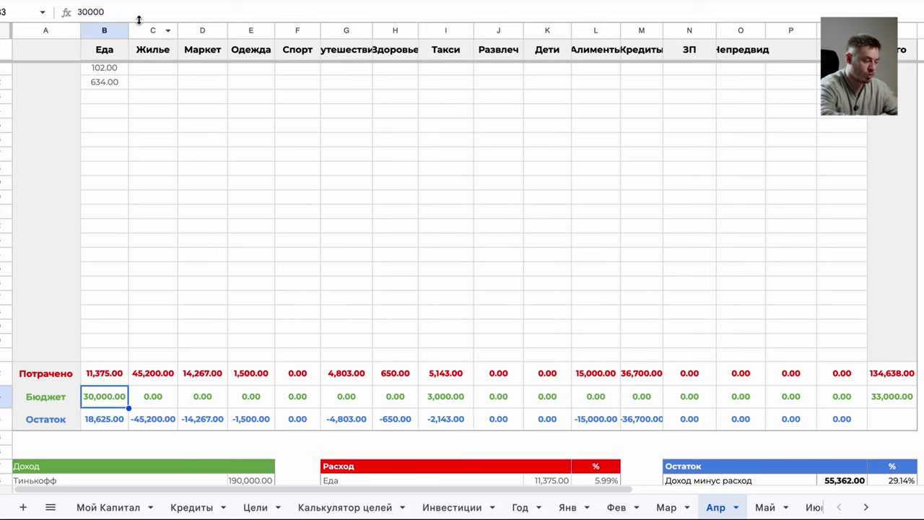
pyautogui.click(98, 374)
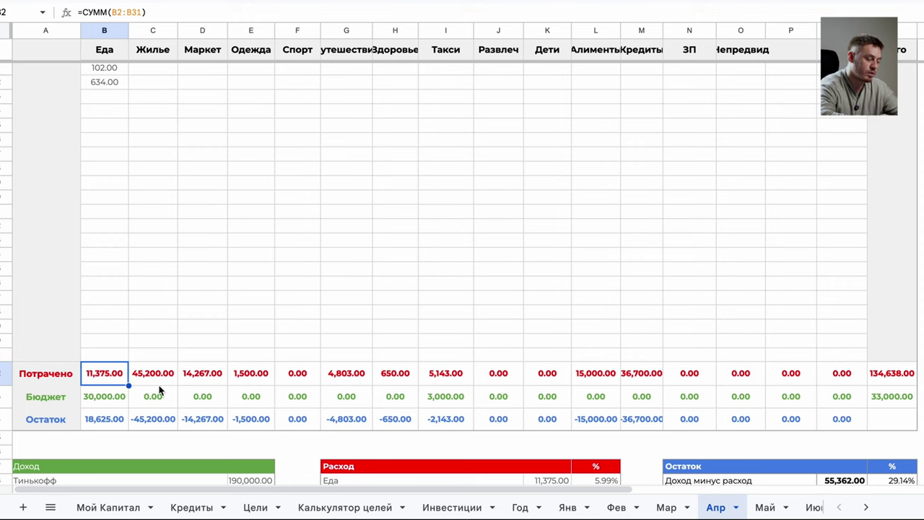
pyautogui.click(113, 399)
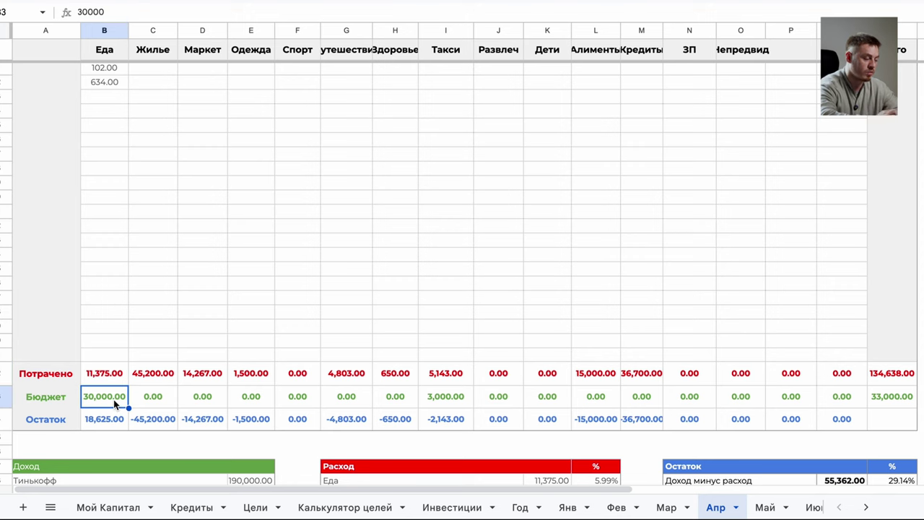
pyautogui.click(98, 421)
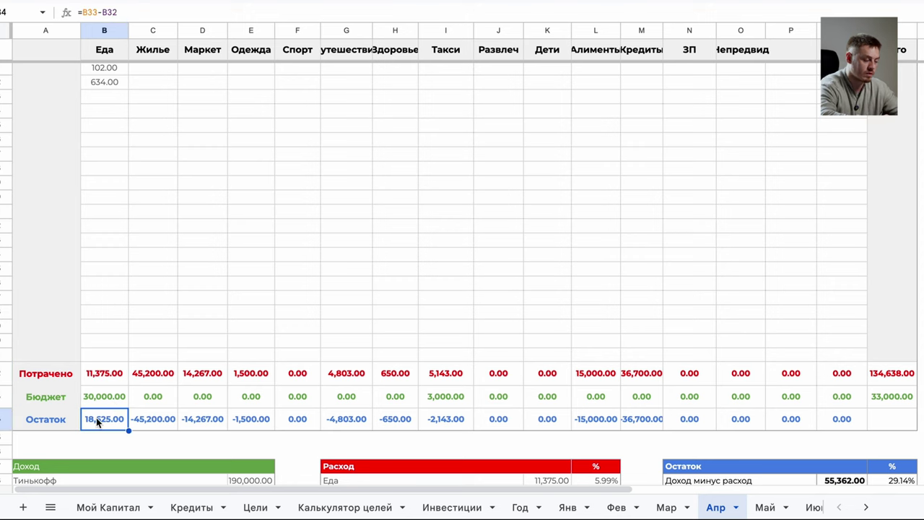
# Examine the total expenses and their percentage in April's Расход table, along with the percentage in the Остаток table
pyautogui.scroll(-5, 242, 358)
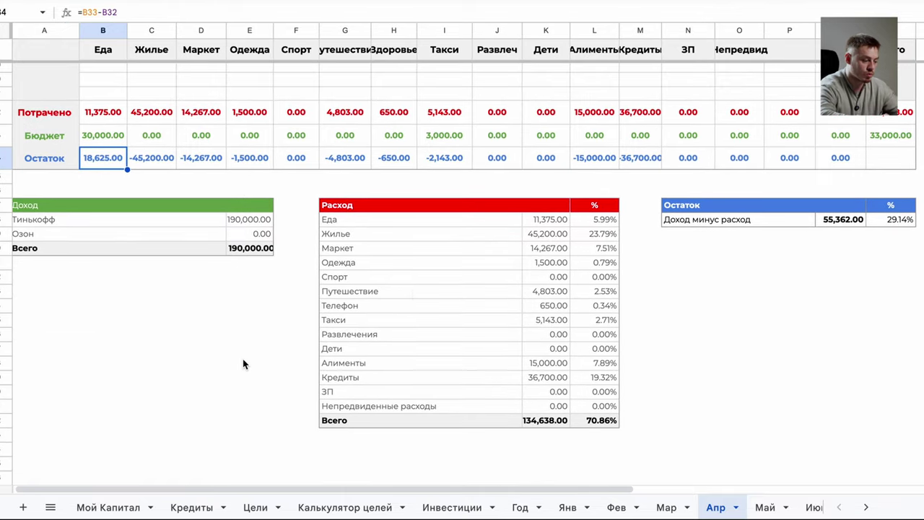
pyautogui.click(543, 421)
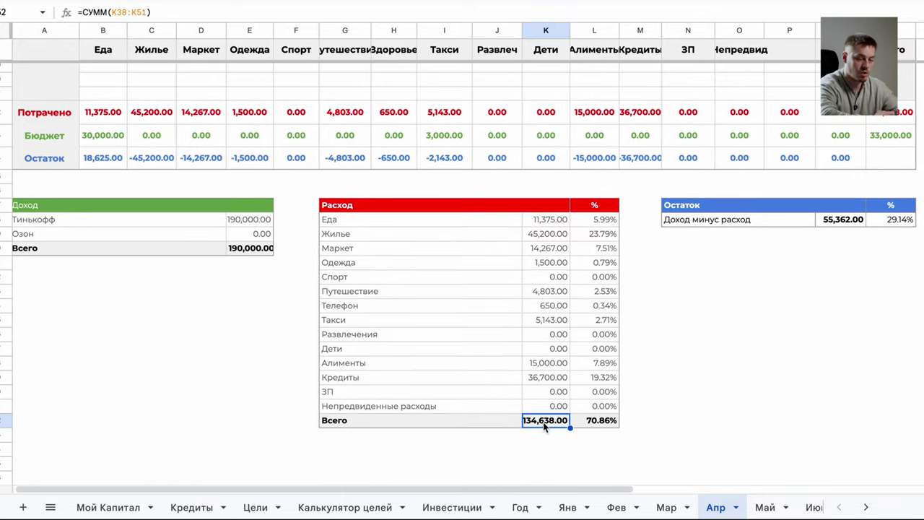
pyautogui.click(602, 424)
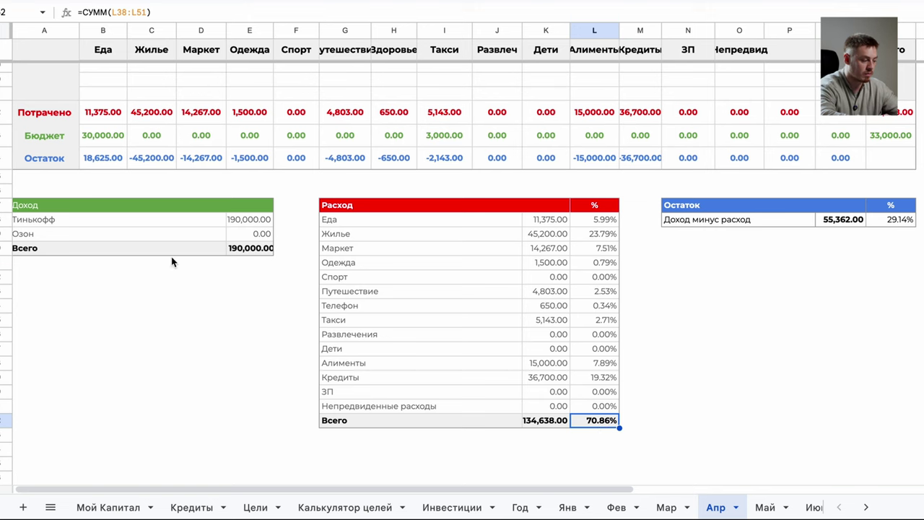
pyautogui.hscroll(-1, 171, 257)
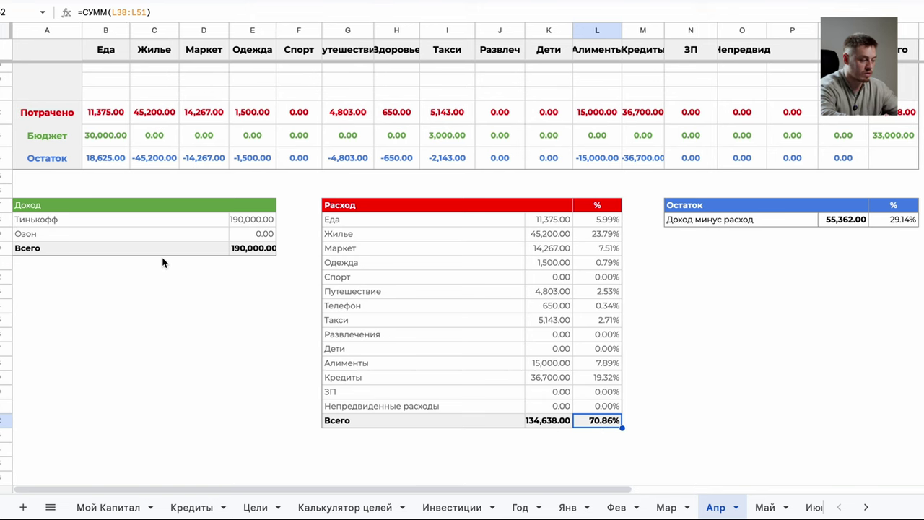
pyautogui.click(542, 426)
pyautogui.click(613, 421)
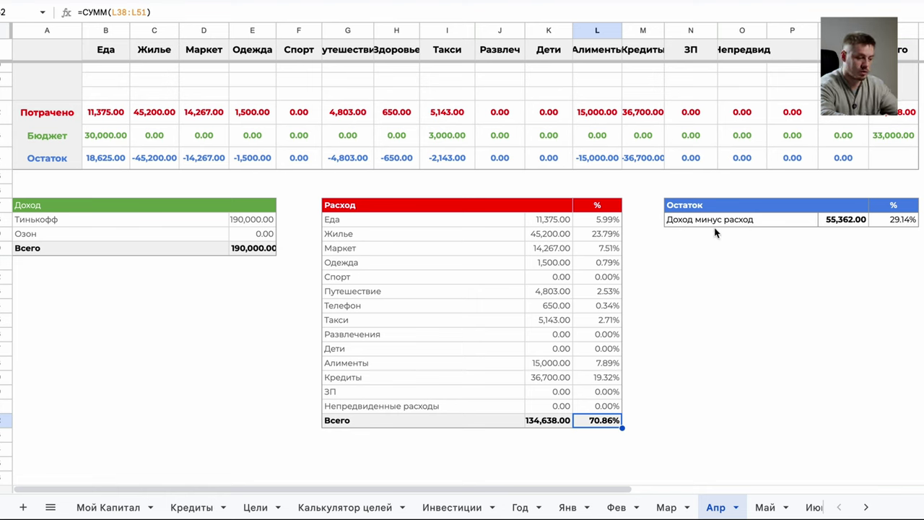
pyautogui.click(902, 223)
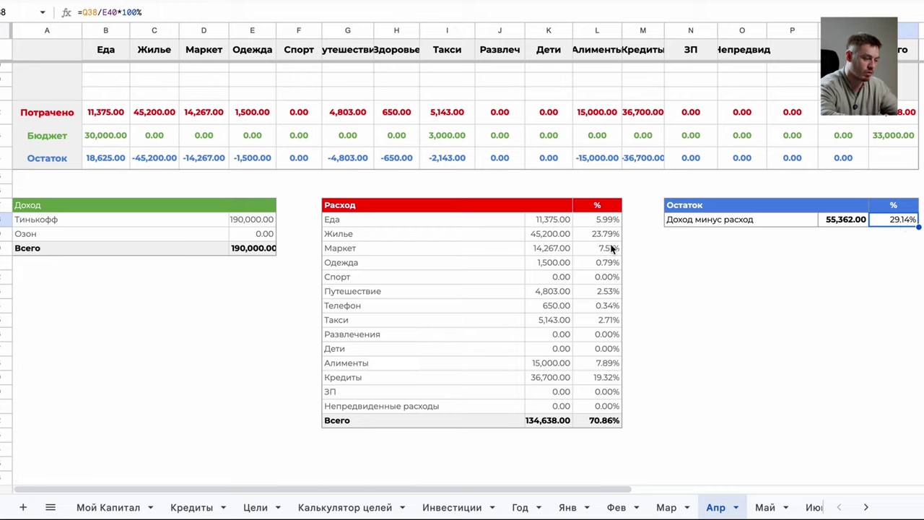
# Check the Маркет and Спорт category headings and the Спорт row in April's Расход table, and return to the Год sheet
pyautogui.scroll(5, 602, 253)
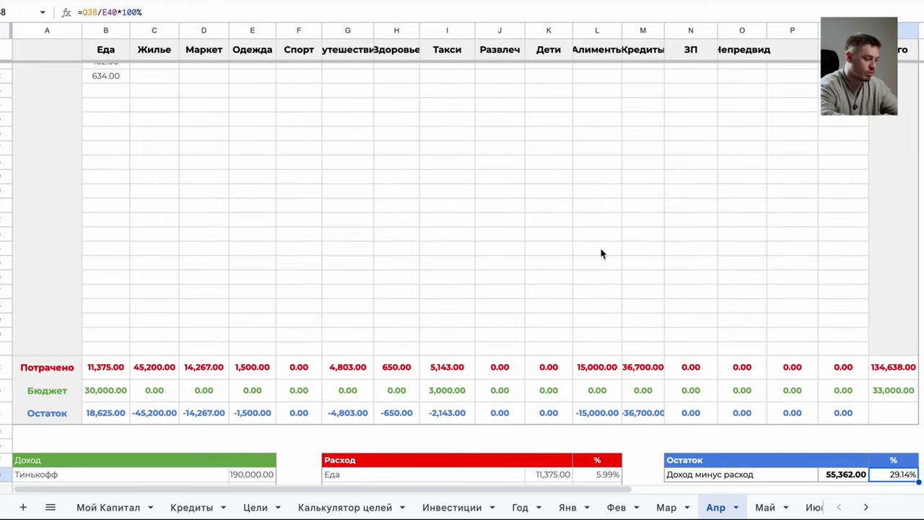
pyautogui.scroll(1, 602, 253)
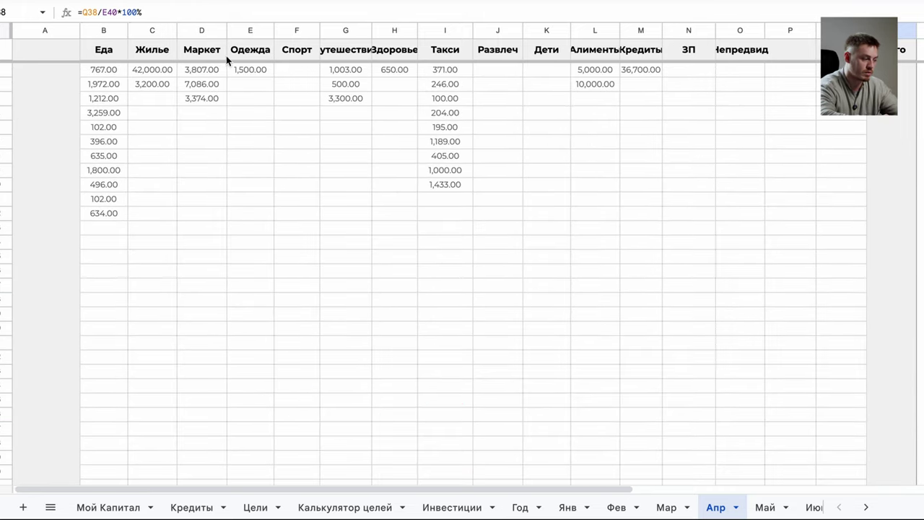
pyautogui.click(201, 53)
pyautogui.scroll(-5, 454, 65)
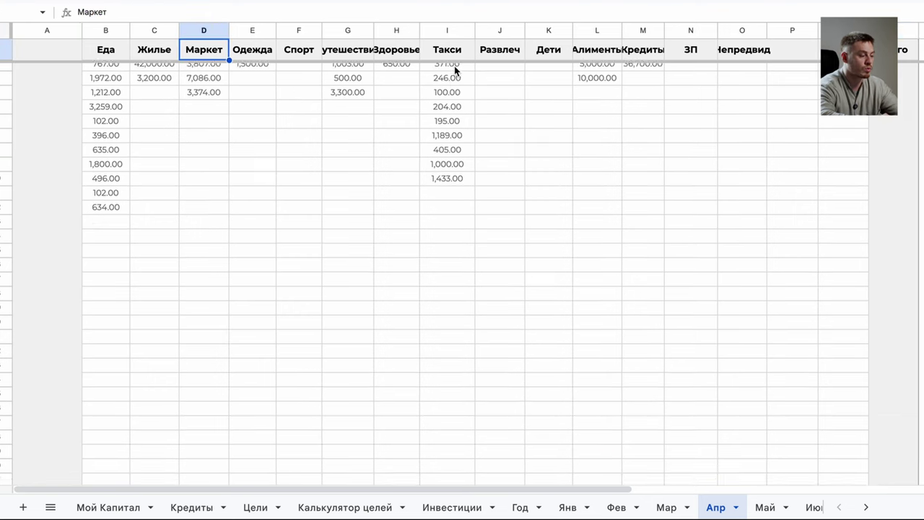
pyautogui.scroll(-3, 454, 66)
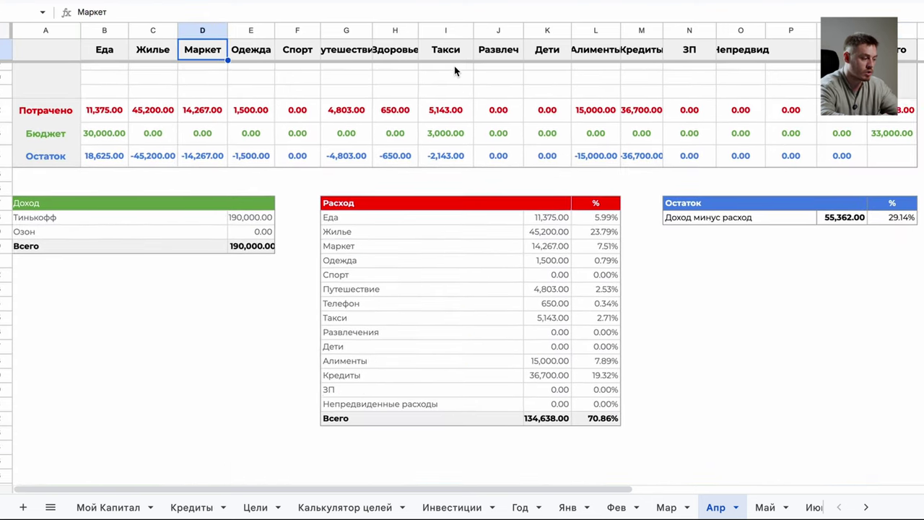
pyautogui.click(310, 57)
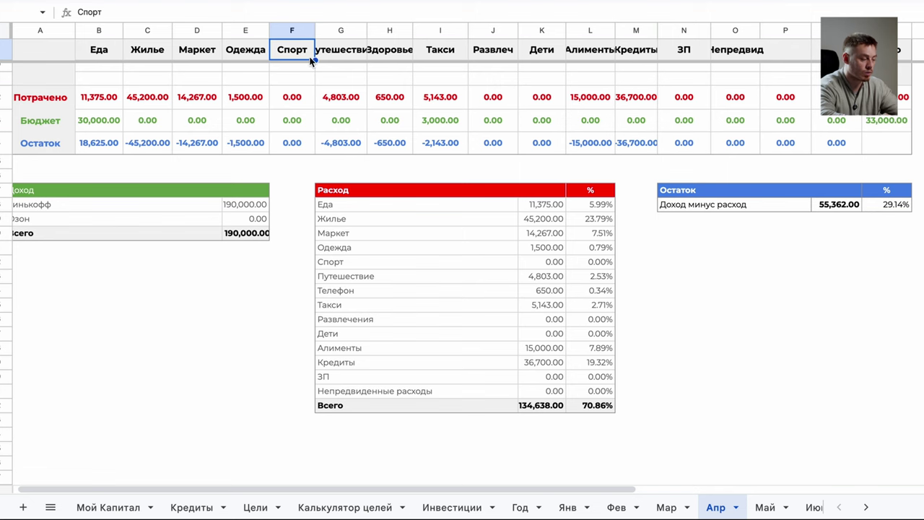
pyautogui.click(333, 263)
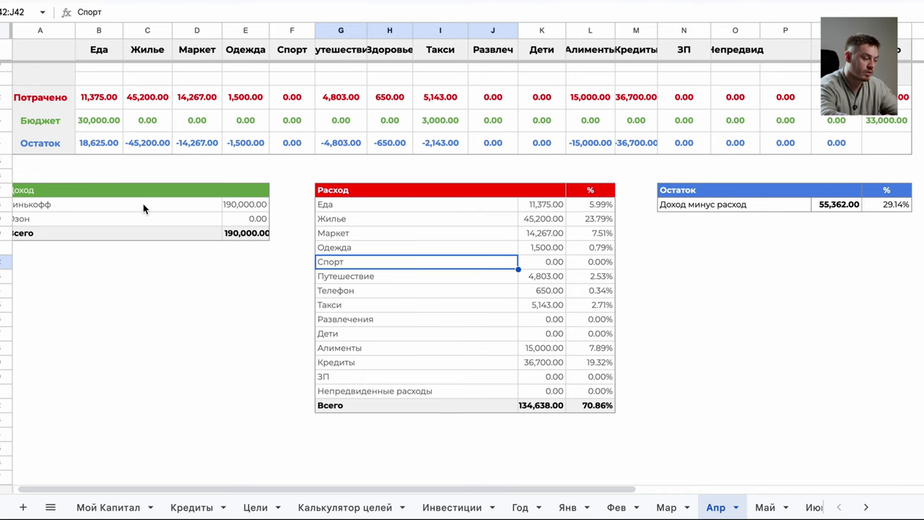
pyautogui.scroll(-1, 110, 204)
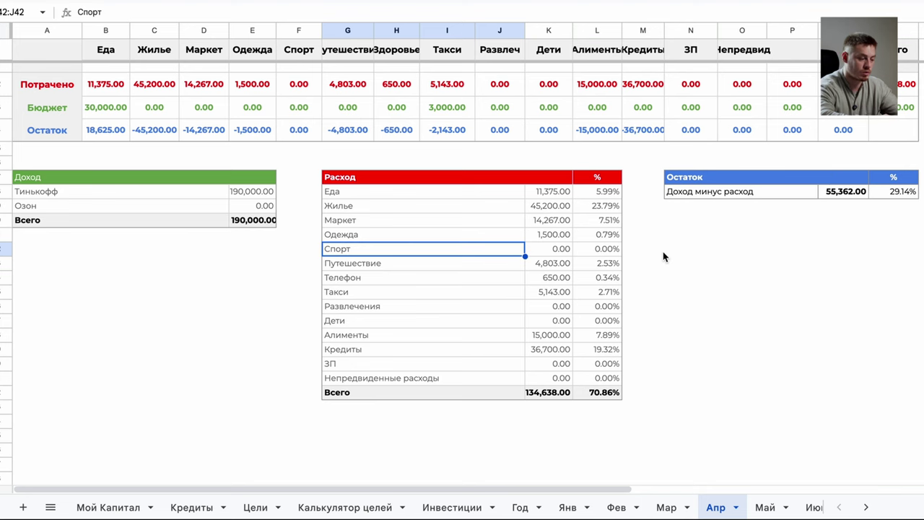
pyautogui.click(518, 505)
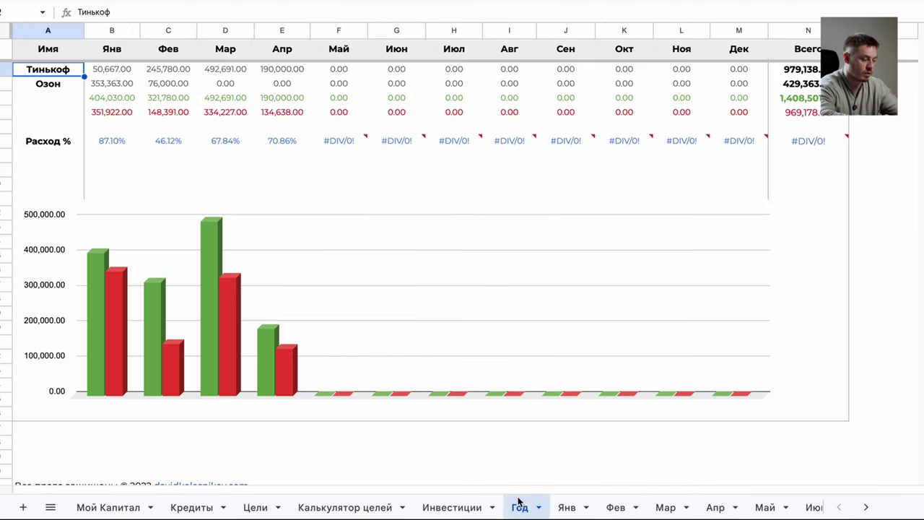